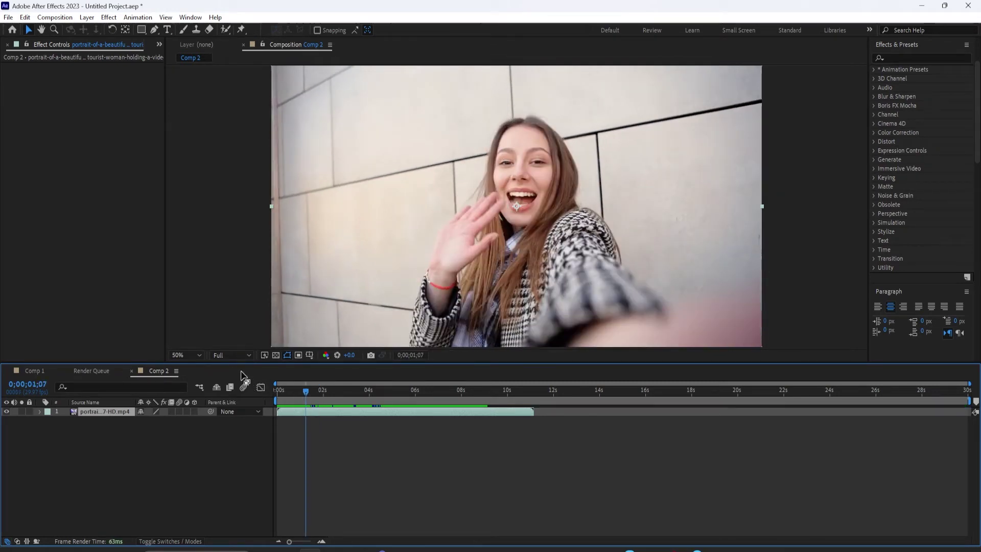
Select the waving-woman video layer in Comp 2 and arm the Pen tool with RotoBezier.
click(127, 416)
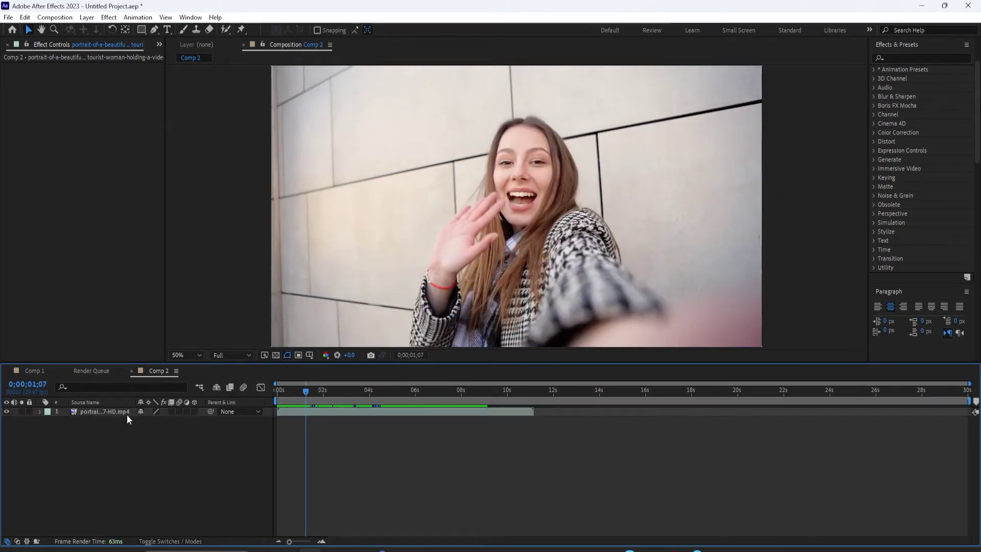
click(323, 412)
click(156, 28)
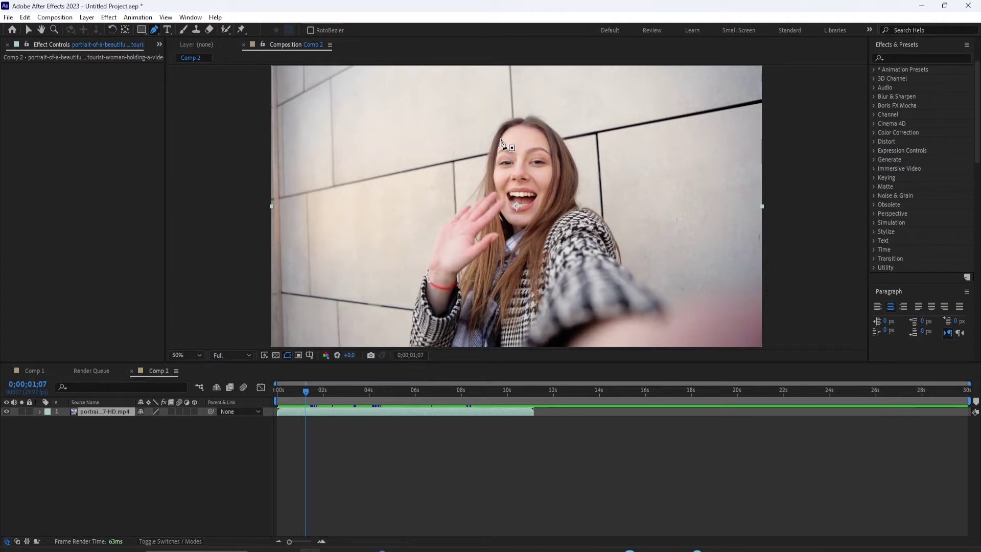
key(ctrl+6)
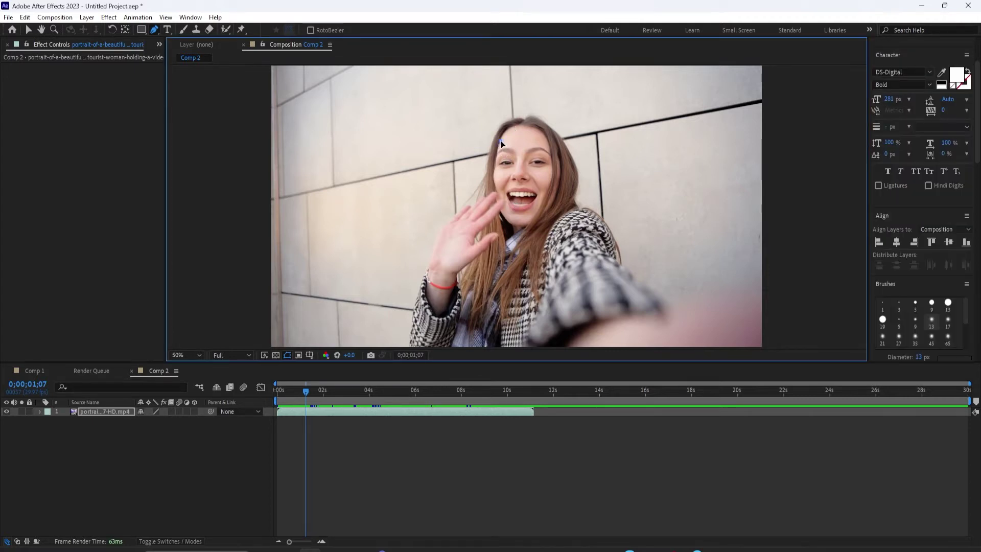
Draw a closed mask around the face through the head top, right side, chin and left side.
click(500, 141)
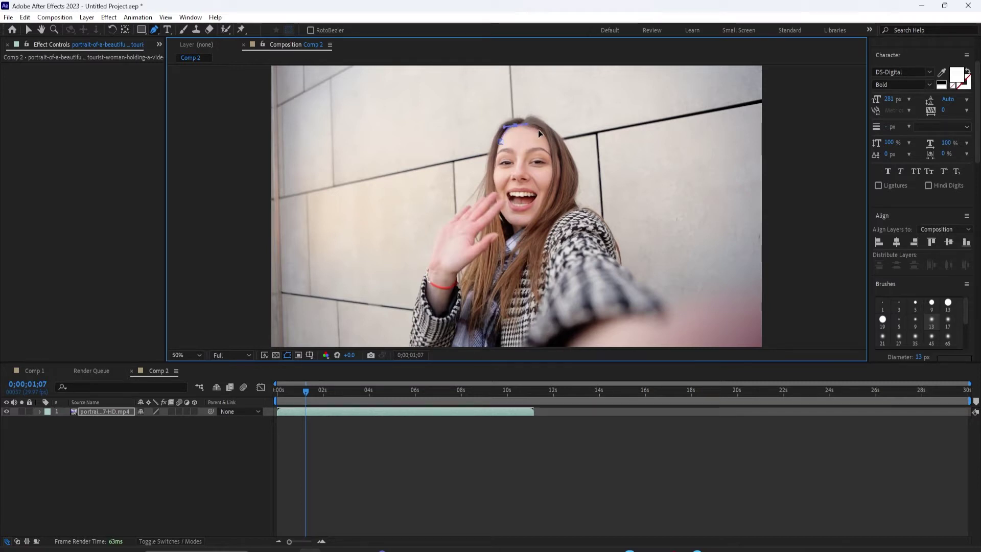
click(551, 146)
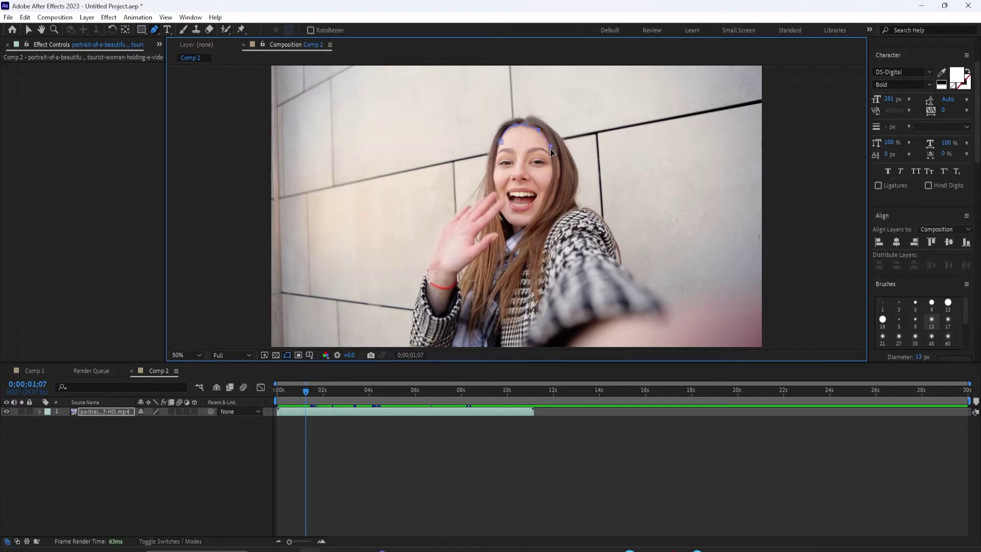
click(550, 162)
click(532, 221)
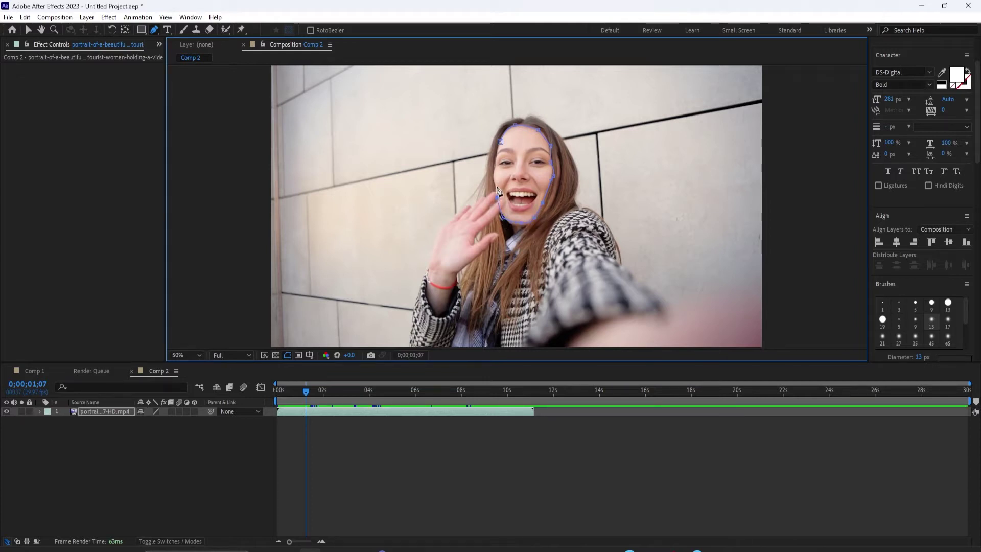
click(498, 159)
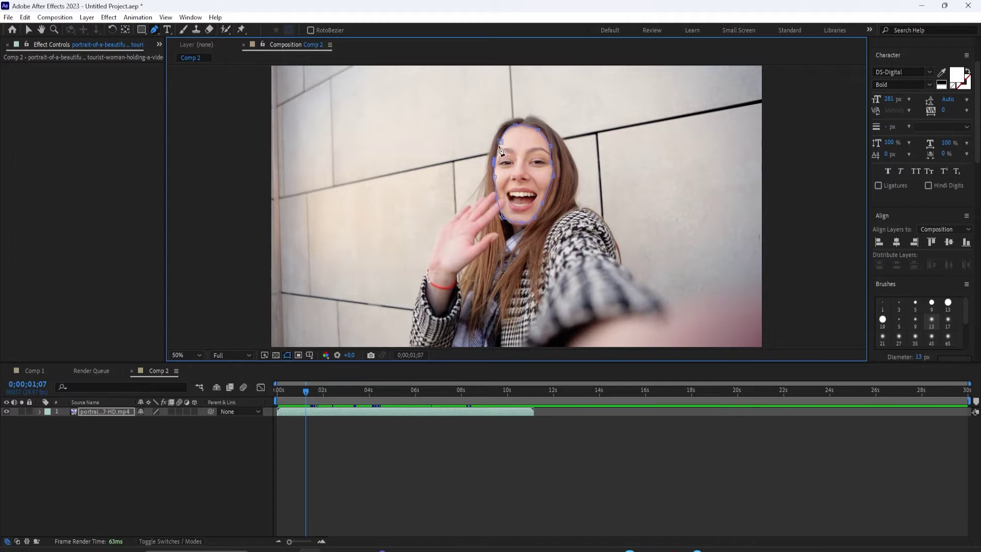
click(500, 142)
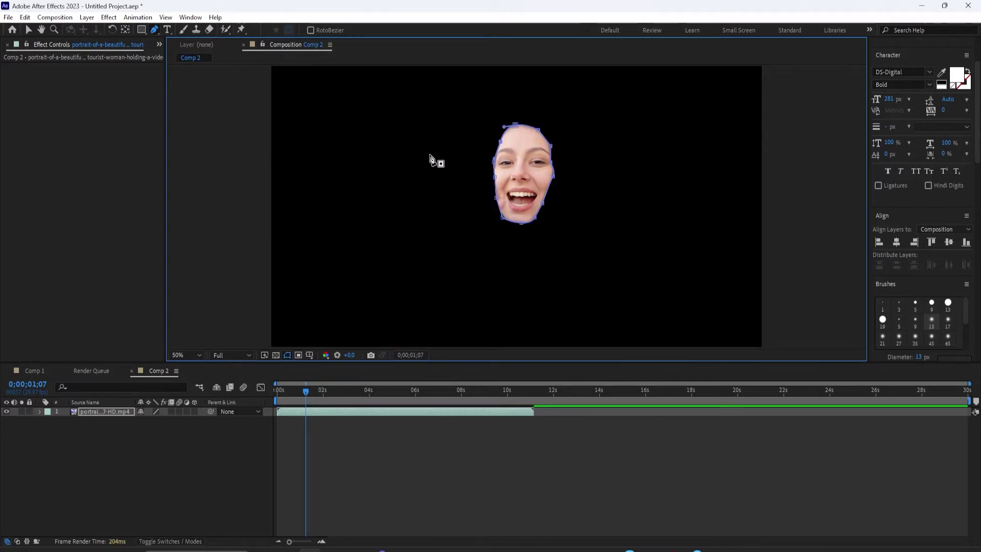
key(Page_Up)
key(Page_Up)
key(Page_Up)
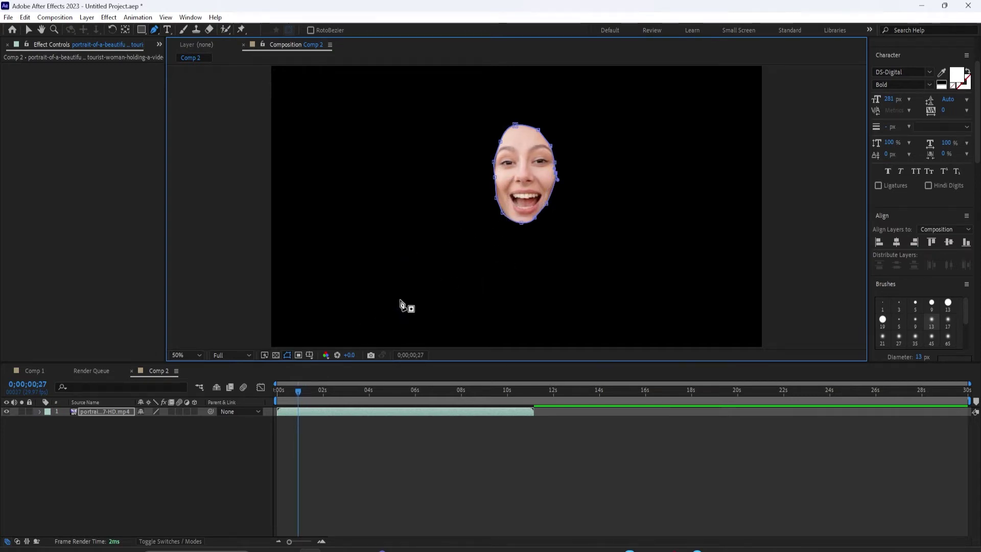
Change Mask 1's mode from Add to None.
click(42, 412)
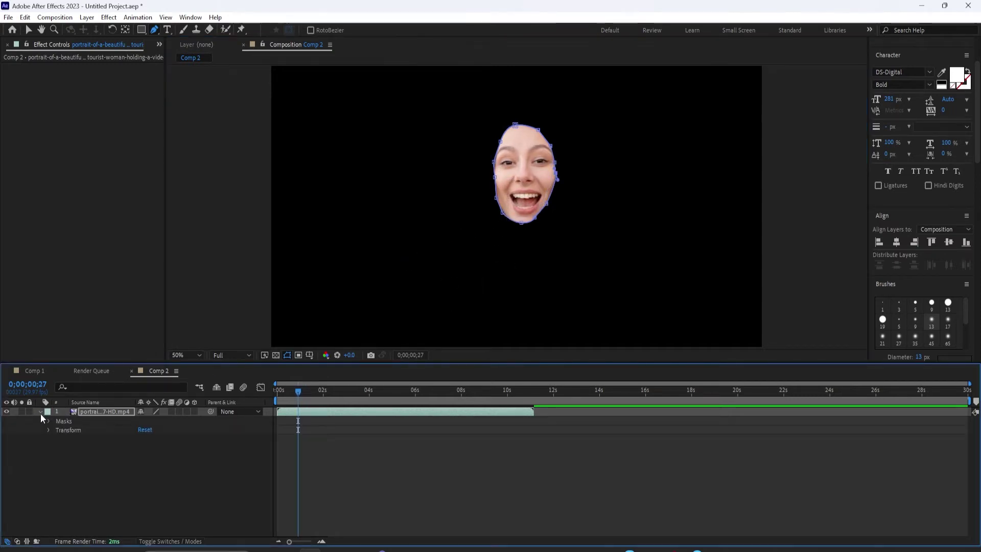
click(148, 430)
click(159, 441)
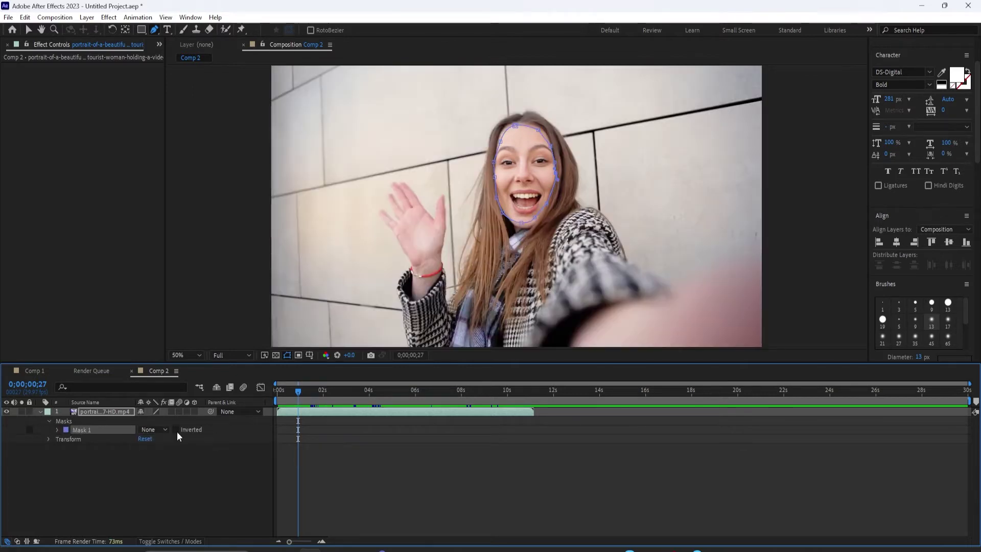
Preview the unmasked footage to watch how the face moves.
click(539, 219)
key(space)
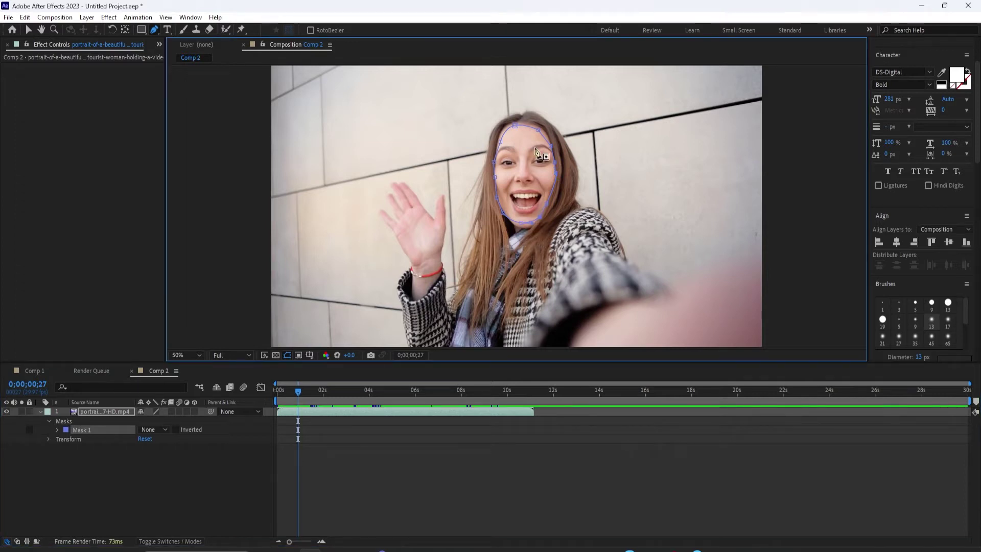
key(space)
key(space)
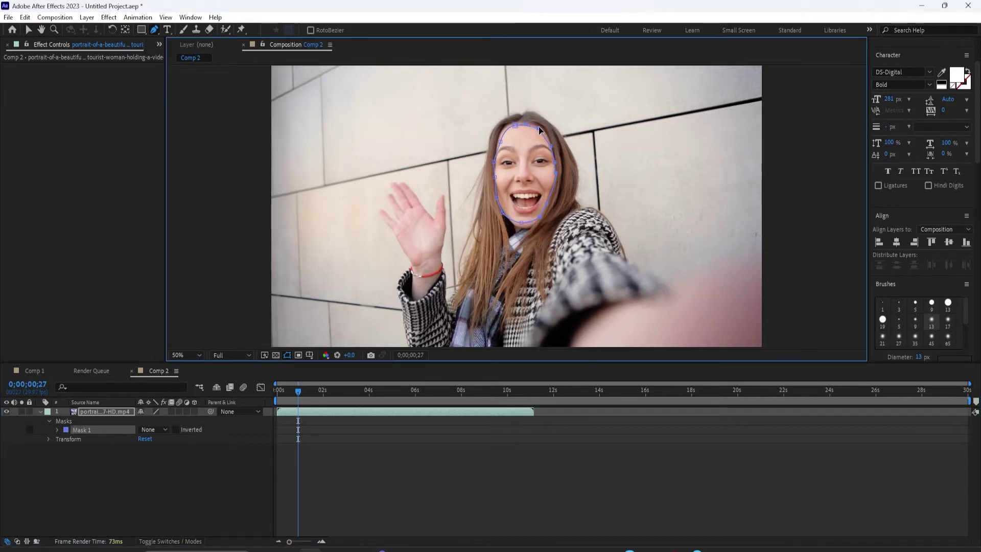
key(space)
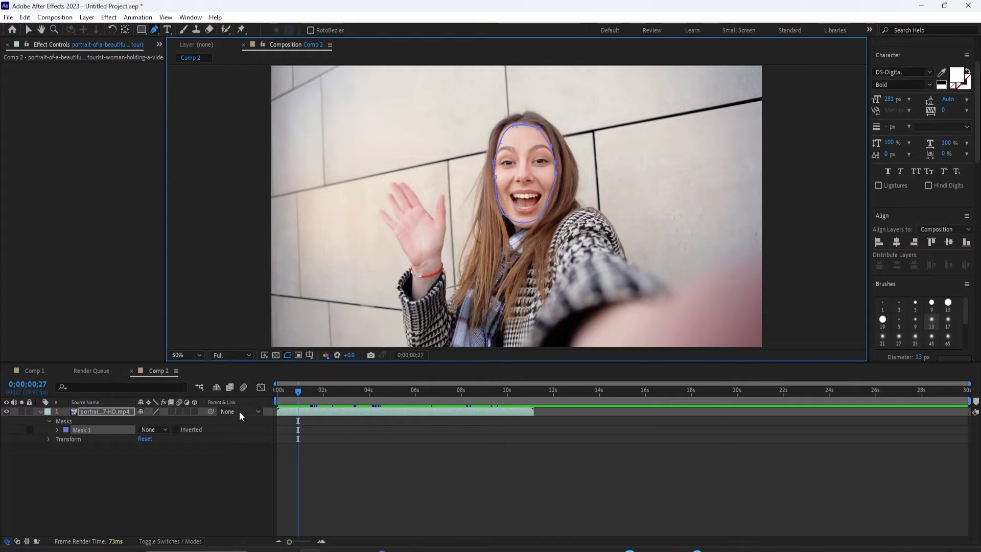
click(84, 429)
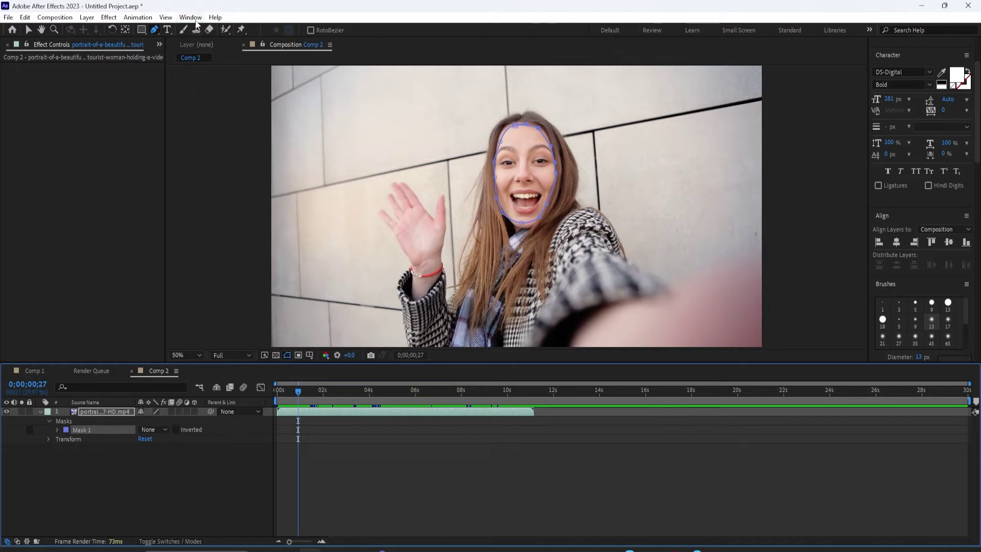
Open the Tracker panel and select Mask 1 as the tracking target.
click(194, 17)
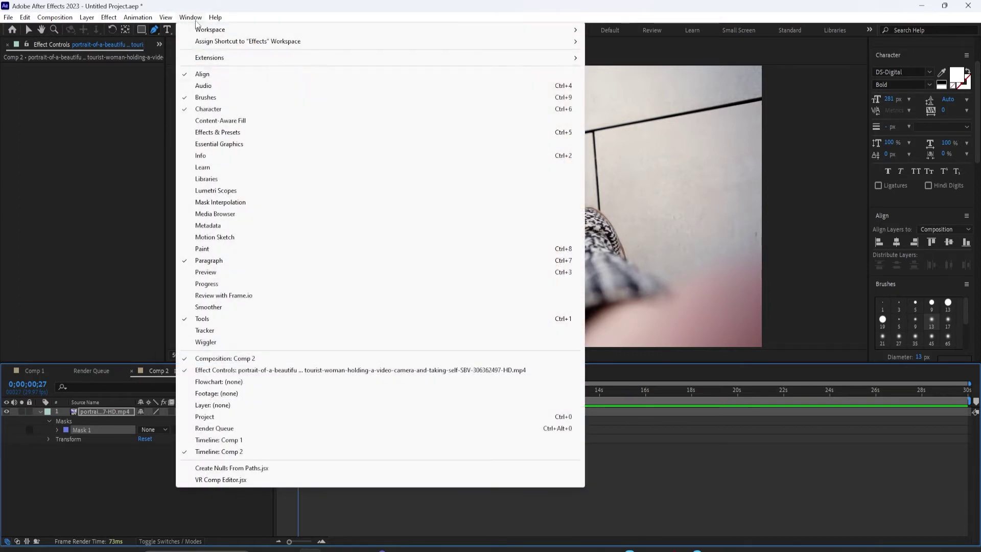
click(204, 331)
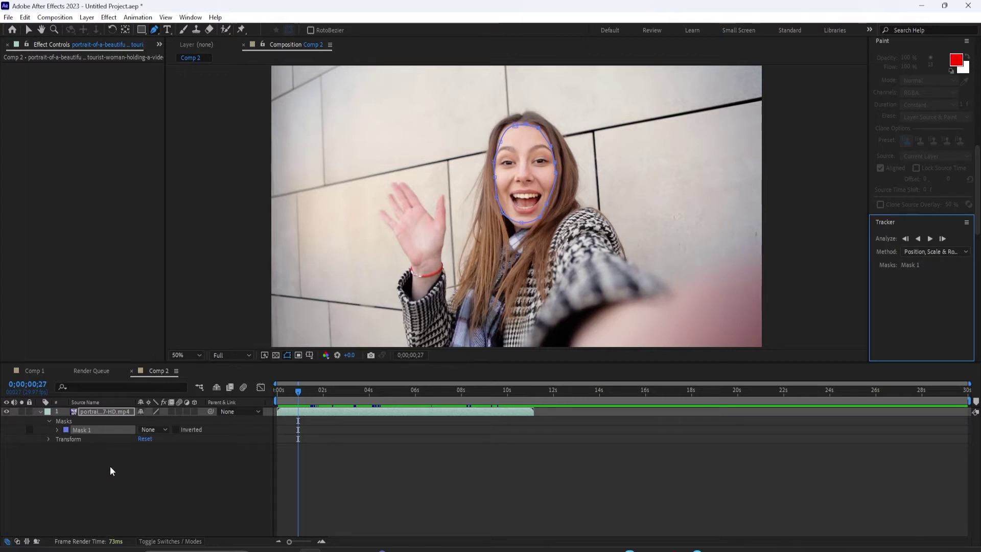
click(95, 442)
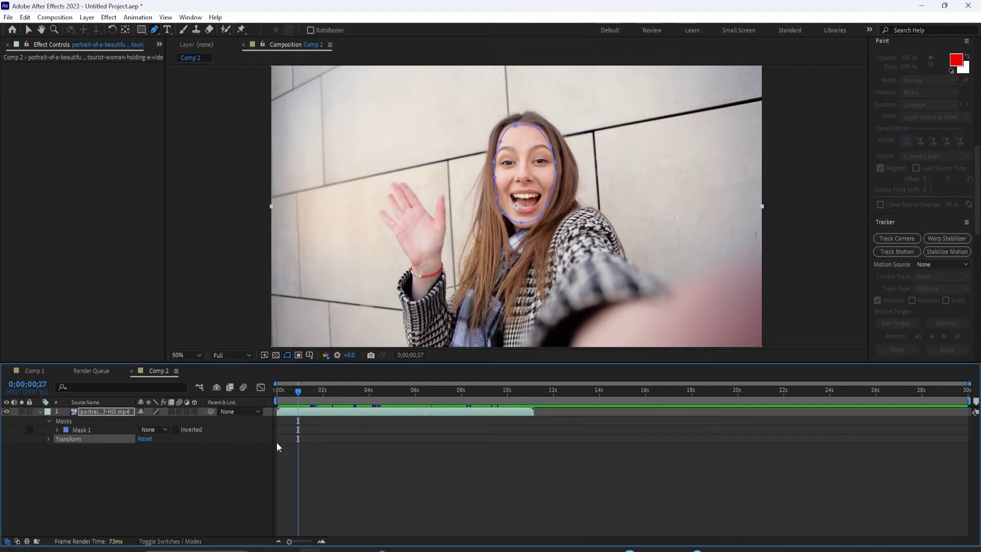
click(99, 431)
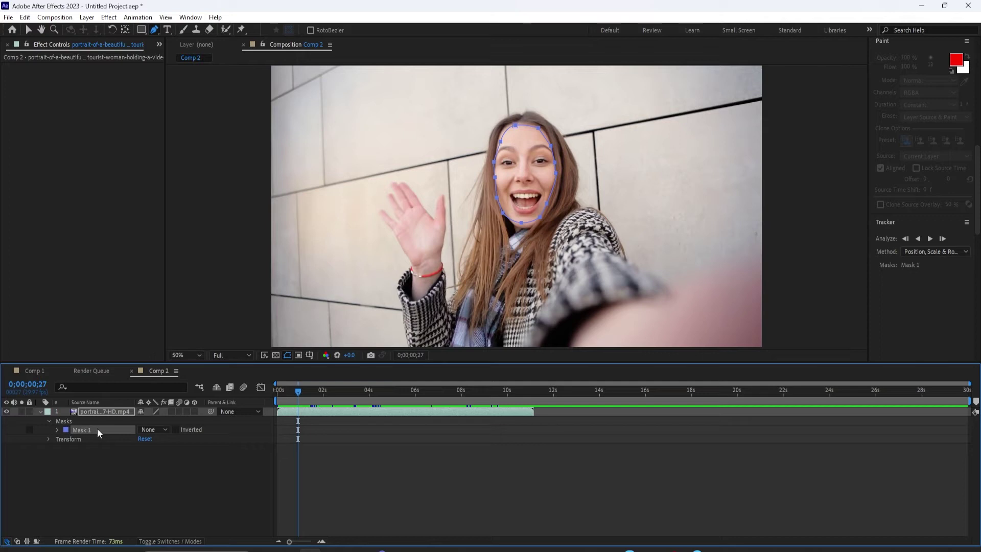
click(929, 253)
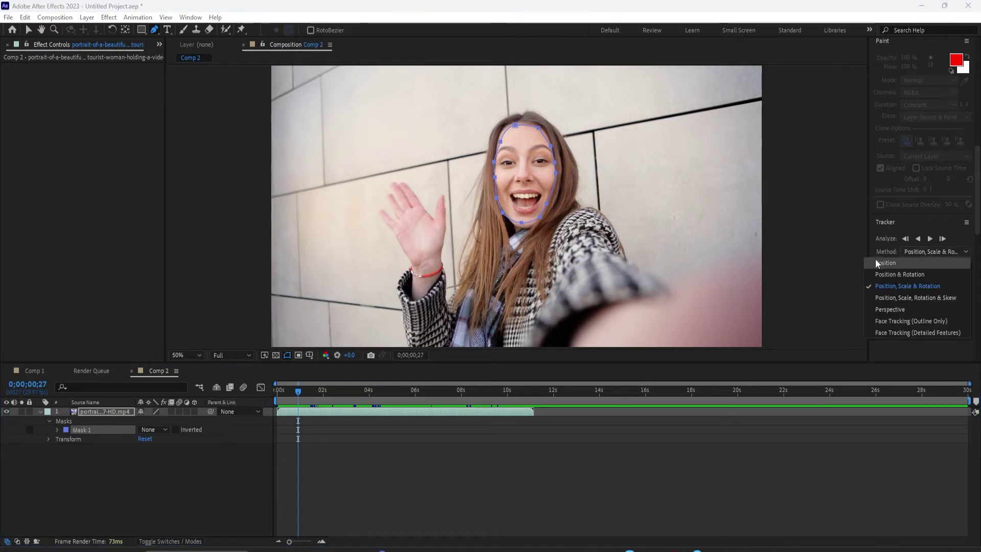
Set the Tracker Method to Face Tracking (Outline Only), after briefly choosing Position.
click(911, 252)
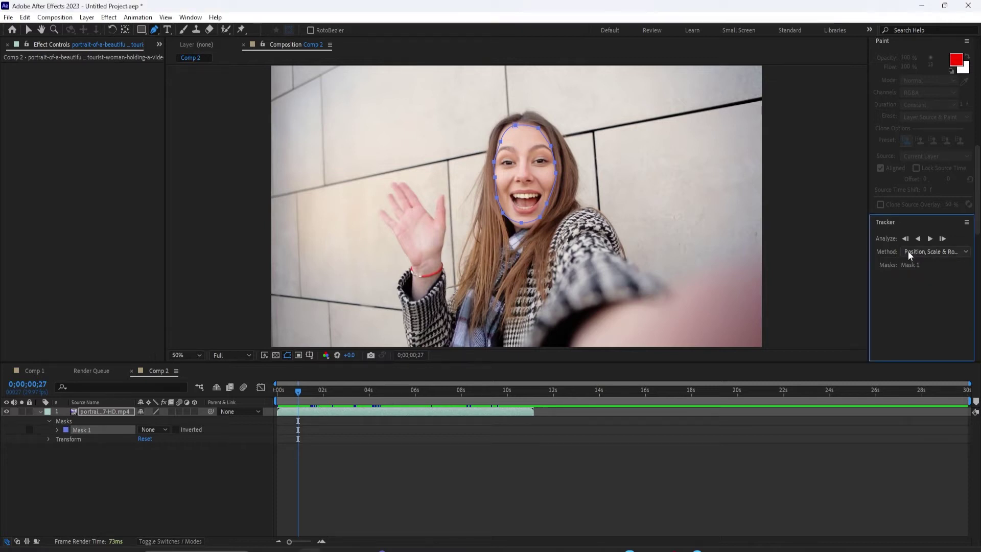
click(909, 252)
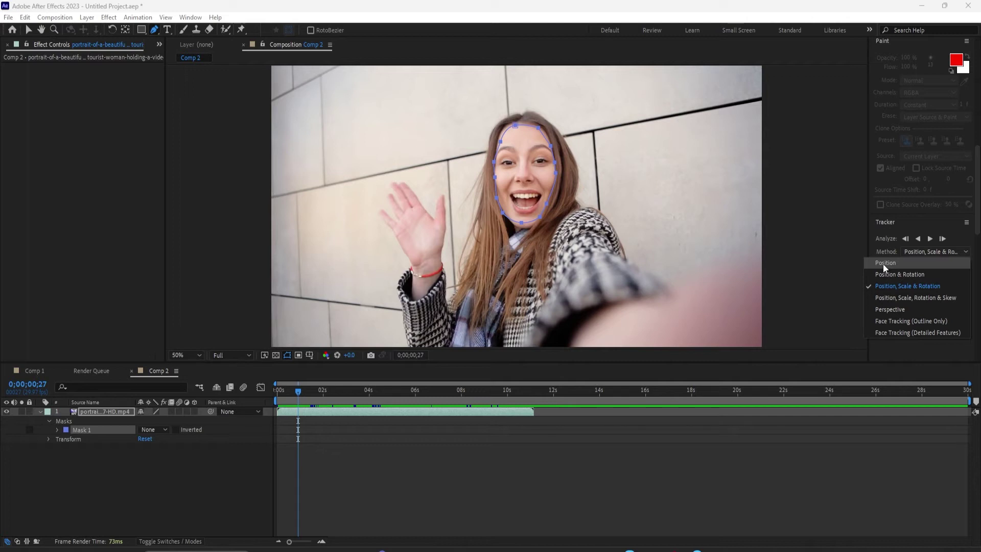
click(883, 264)
click(909, 250)
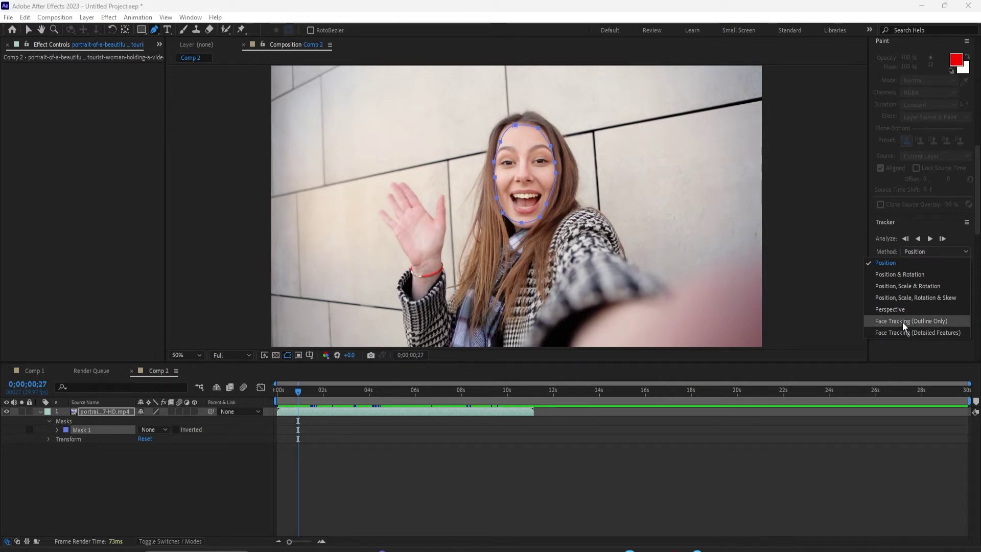
click(941, 322)
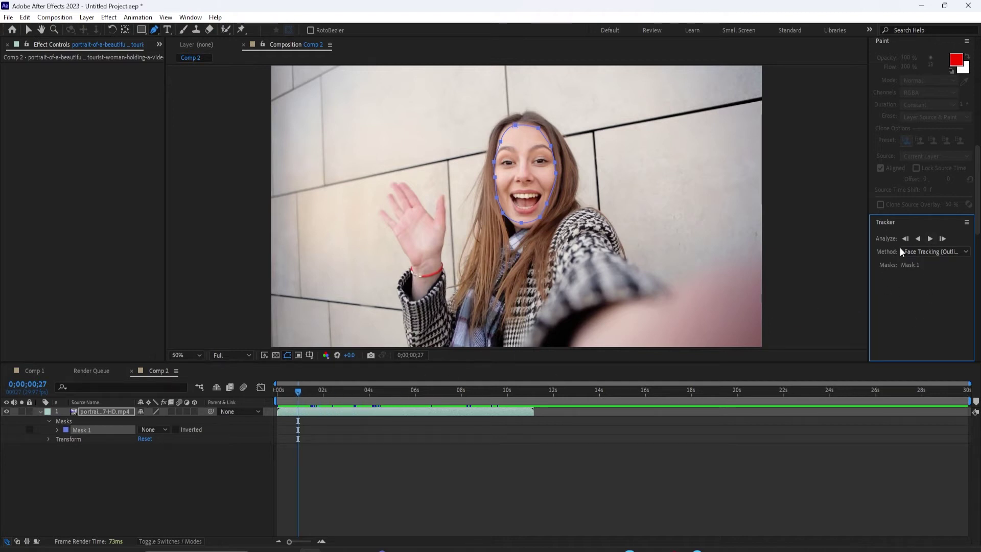
Track Mask 1 forward through the clip with Track selected masks forward.
click(931, 238)
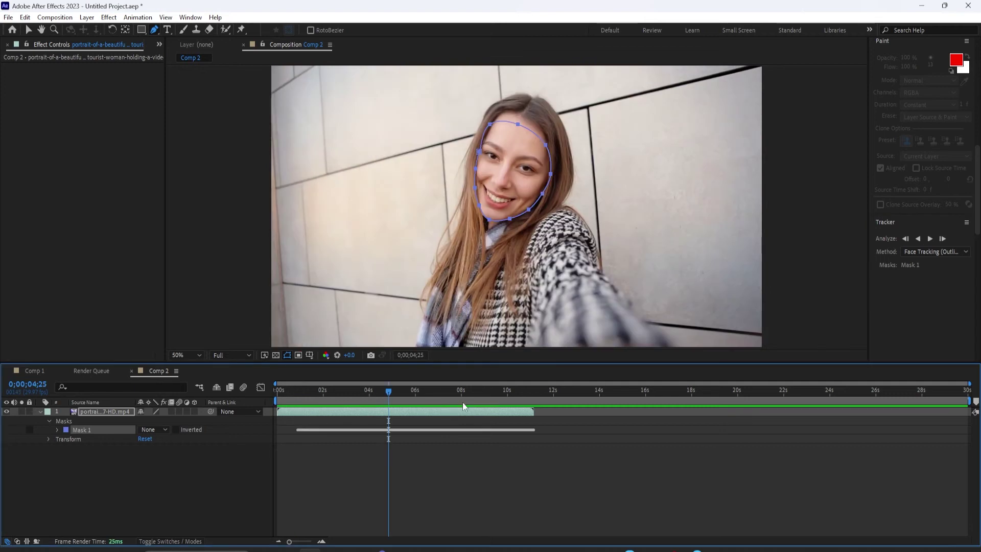
Play back the tracked mask, then scrub back to about 0;00;04;17 to inspect it.
key(space)
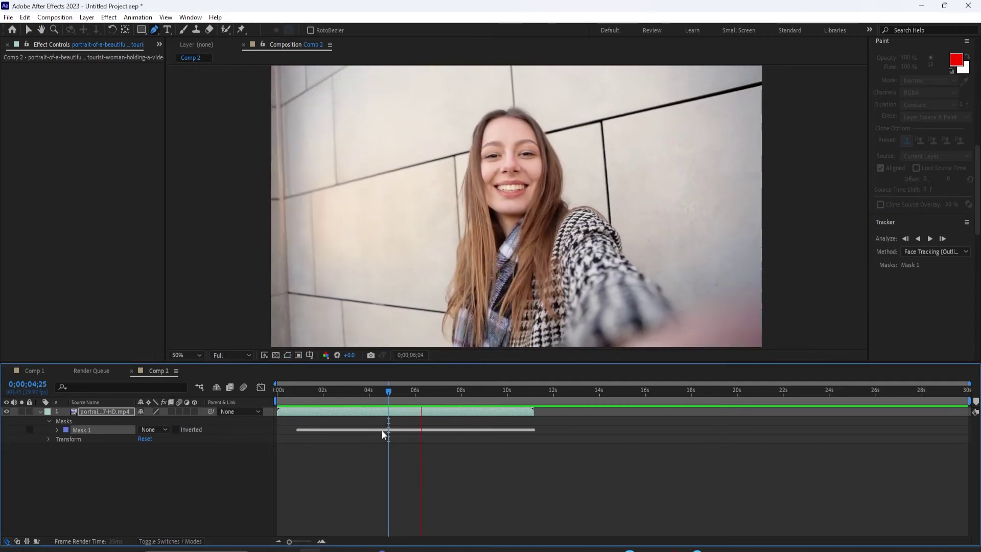
key(g)
mouse_move(426, 390)
mouse_down()
mouse_move(502, 412)
mouse_move(383, 419)
mouse_up()
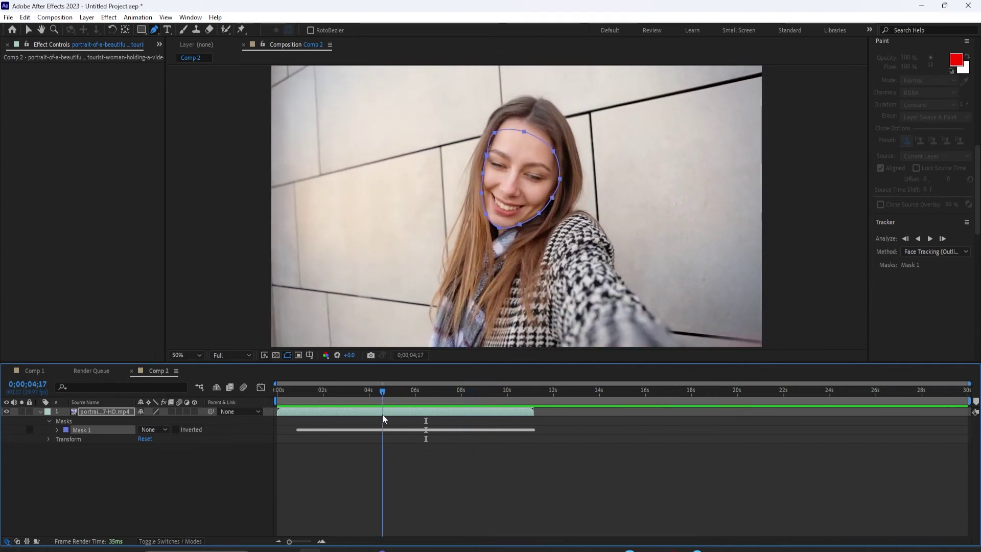
click(524, 131)
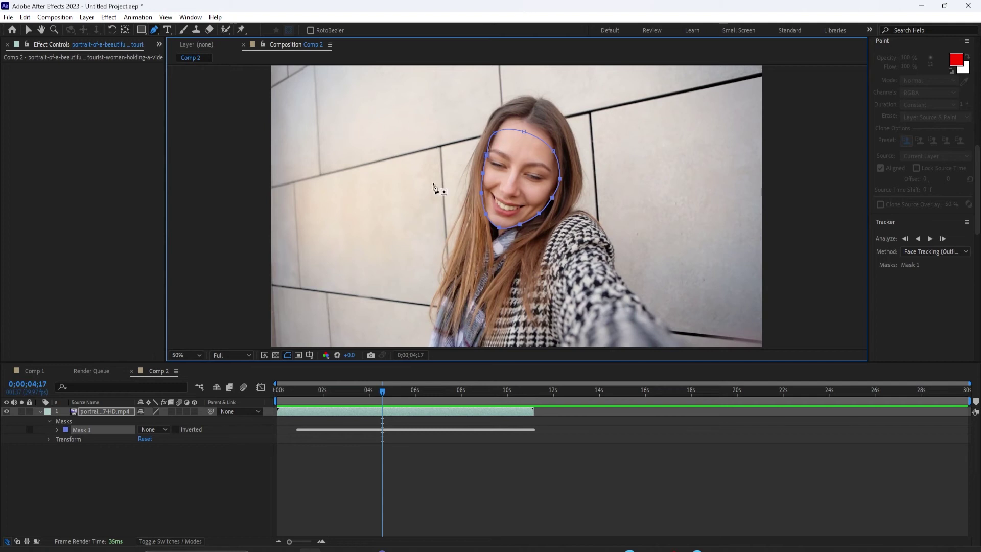
click(29, 29)
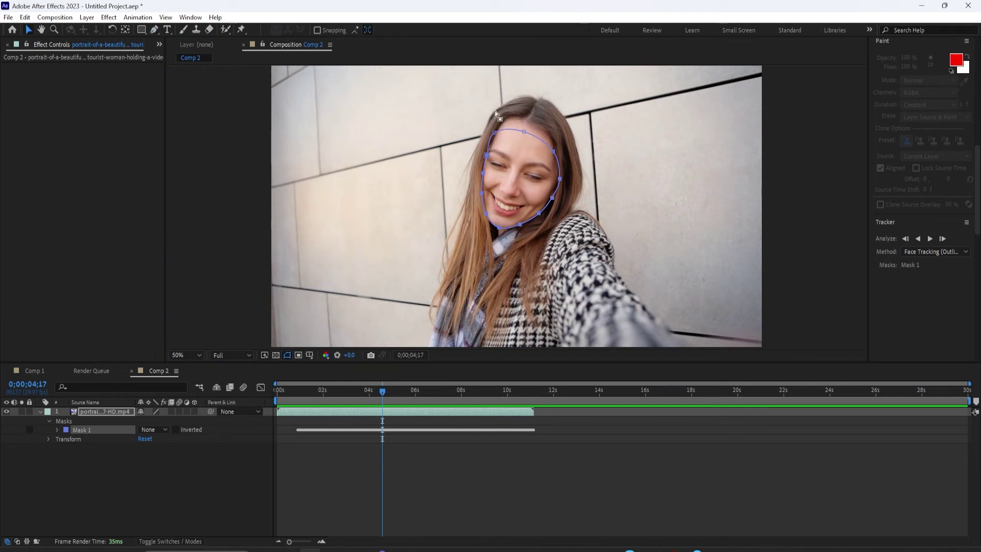
Raise the outline's top vertices, then nudge an upper point and the right-side point inward.
drag(495, 111, 570, 154)
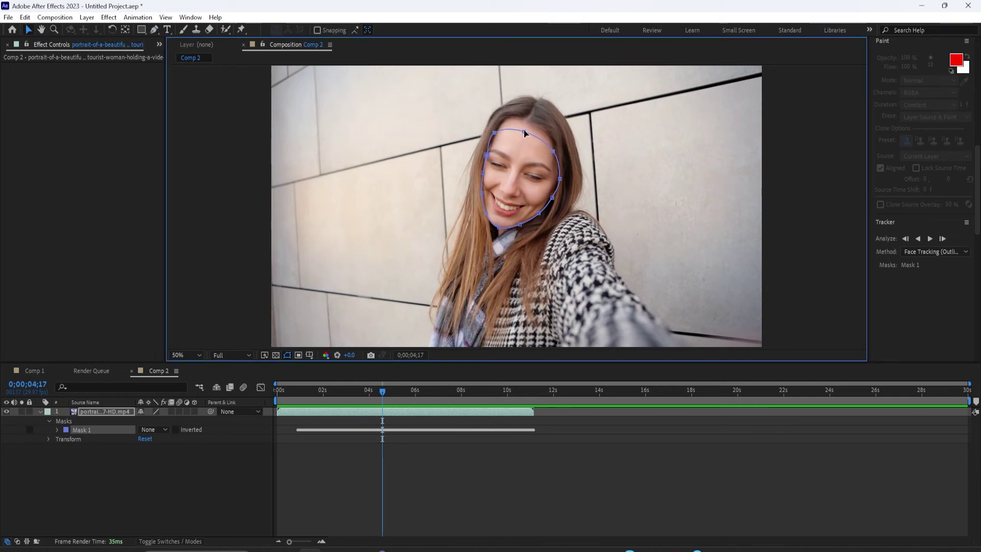
drag(524, 130, 528, 123)
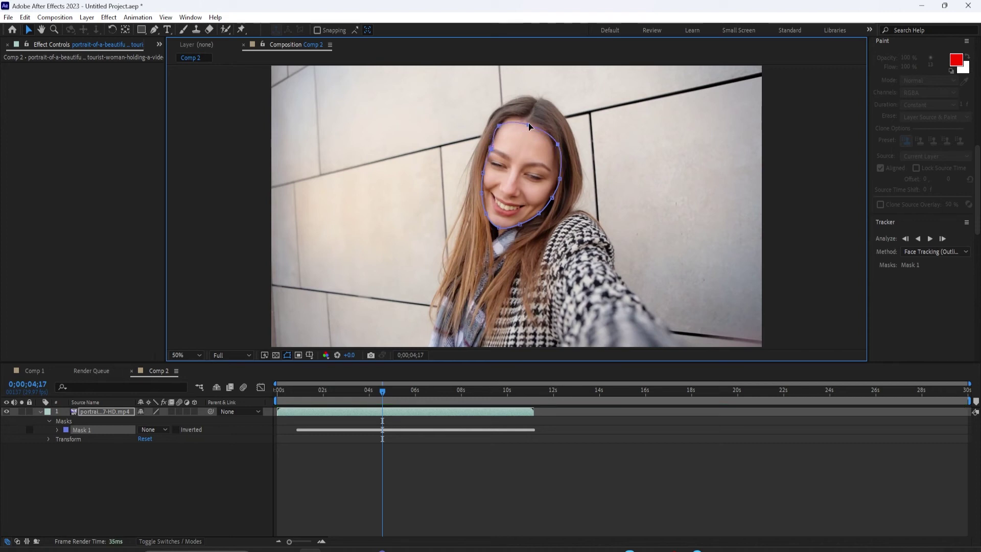
click(526, 130)
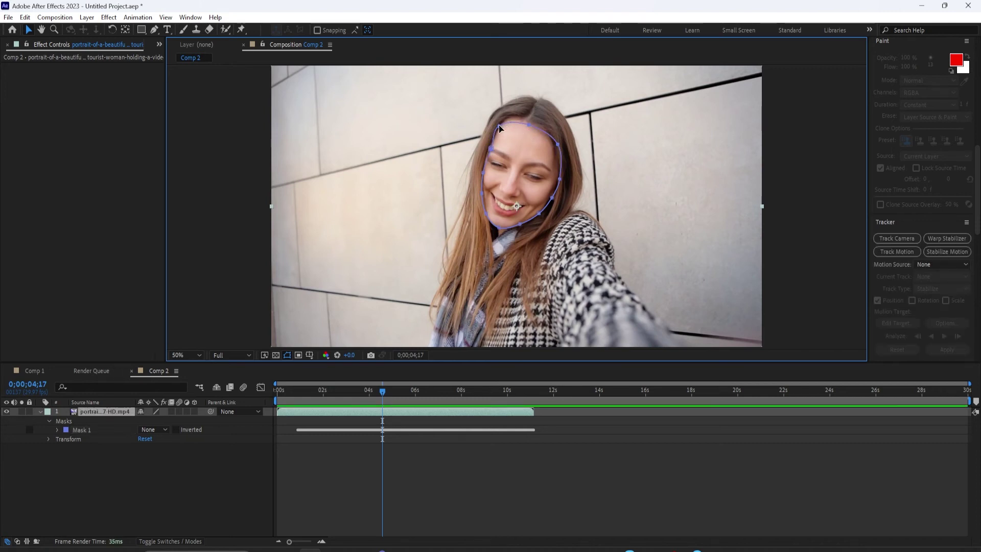
click(501, 127)
click(507, 118)
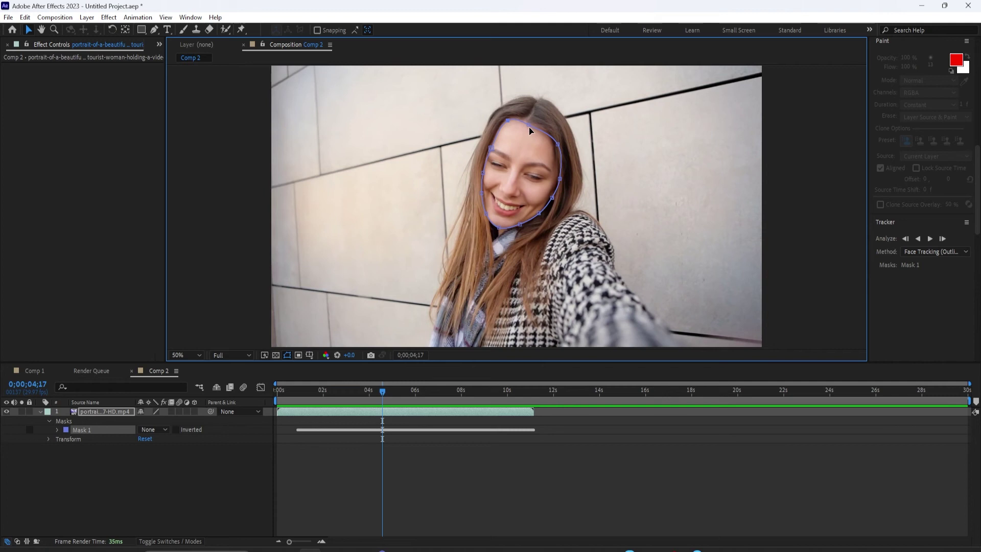
drag(558, 144, 553, 141)
drag(560, 179, 558, 179)
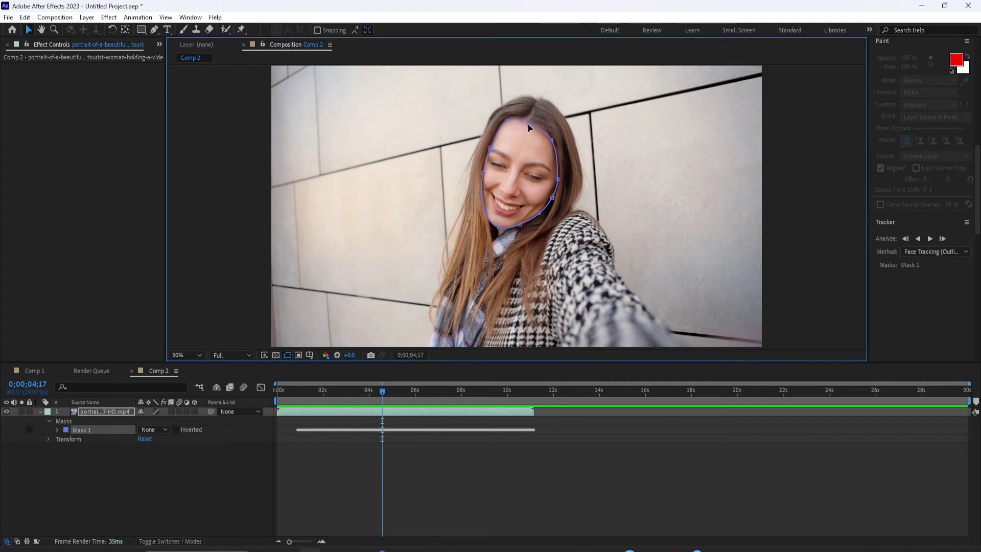
Track the corrected Mask 1 forward again, then deselect the layer.
click(931, 240)
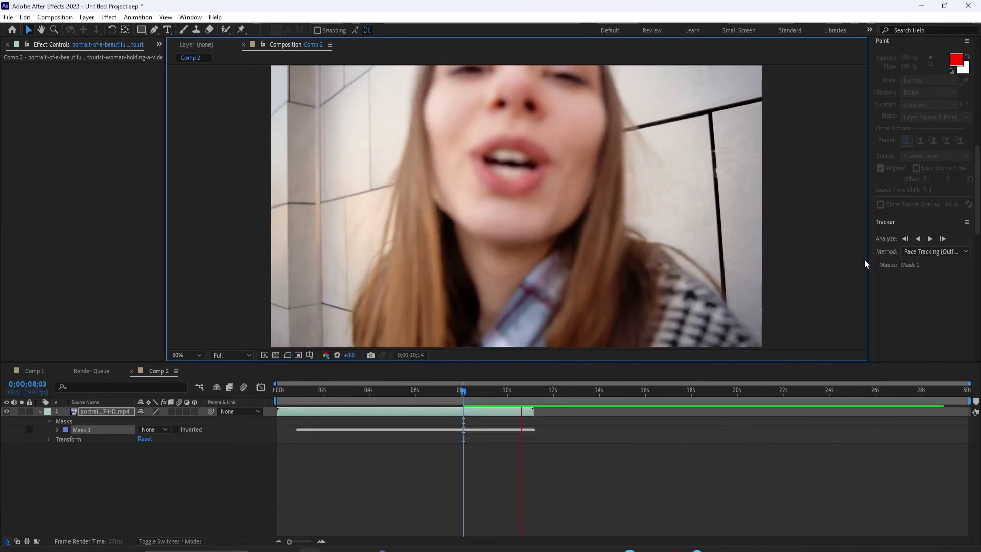
click(452, 474)
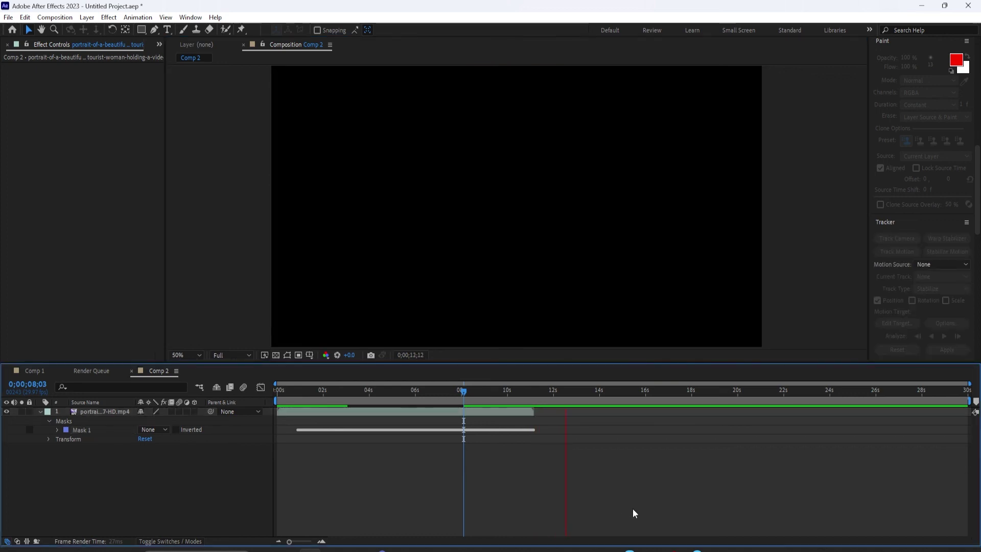